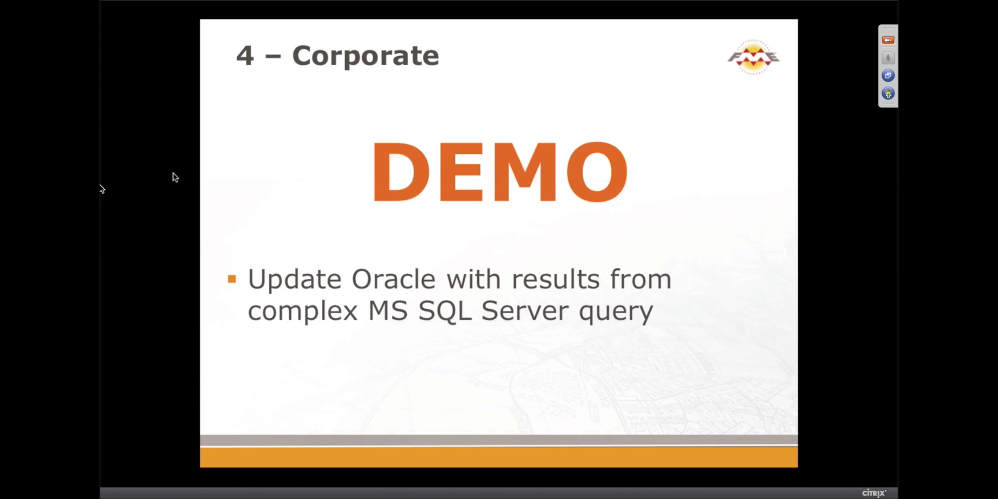
- Exit the DEMO slide show to reach the remote desktop with the mail browser
key("alt+Tab")
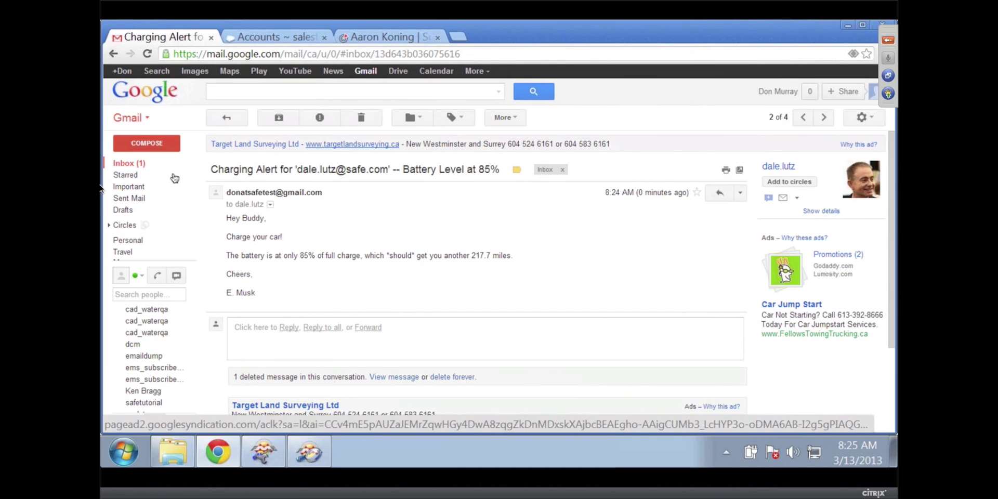
- In Data Inspector's Select Dataset, replace the dBASE format with Oracle Non-spatial
left_click(299, 461)
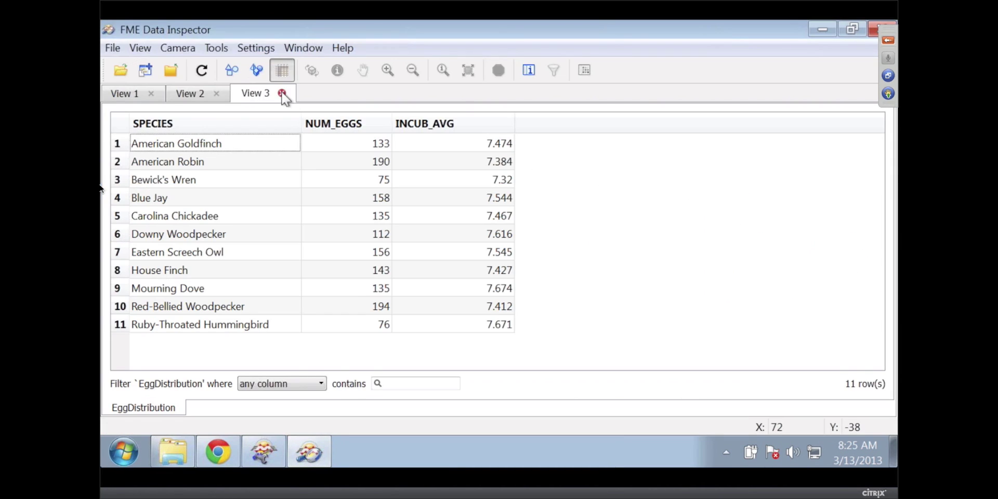
left_click(119, 70)
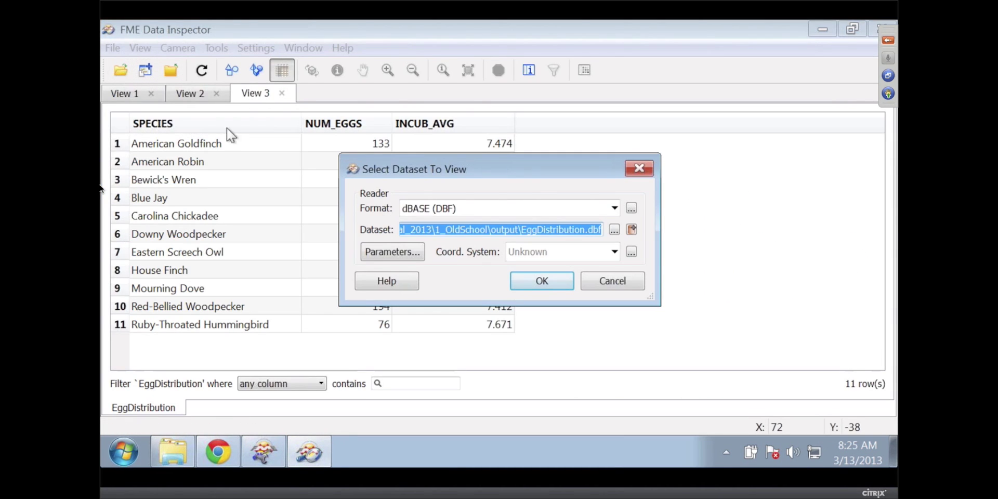
left_click(436, 207)
type("or")
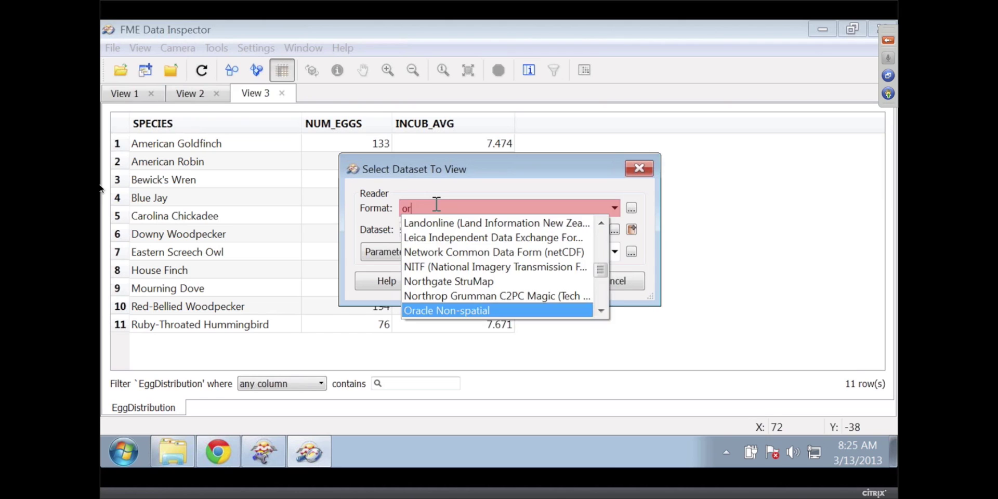
type("ca")
key("BackSpace")
key("BackSpace")
type("a")
key("Tab")
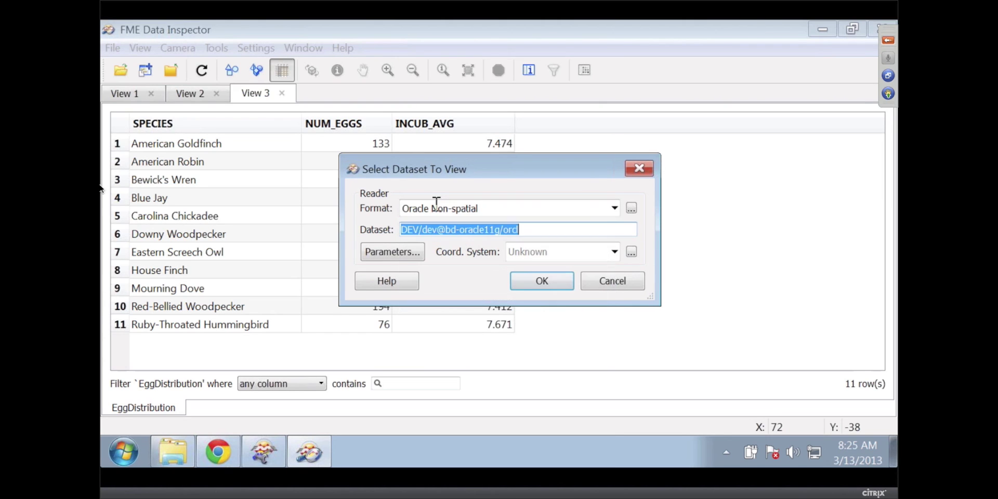
- Limit the Oracle connection parameters to the NEIGHBOURHOODHERITAGES table on bd-oracle11g
left_click(408, 250)
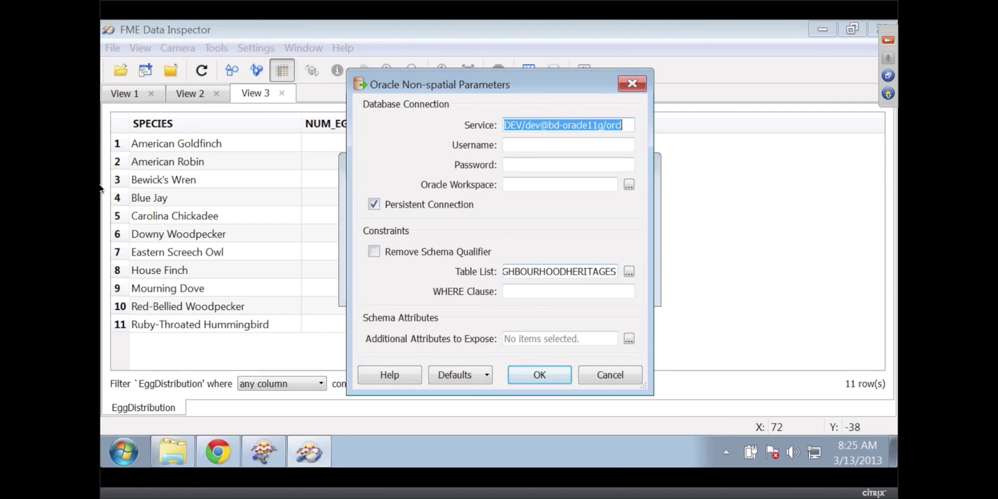
left_click_drag(504, 271, 605, 271)
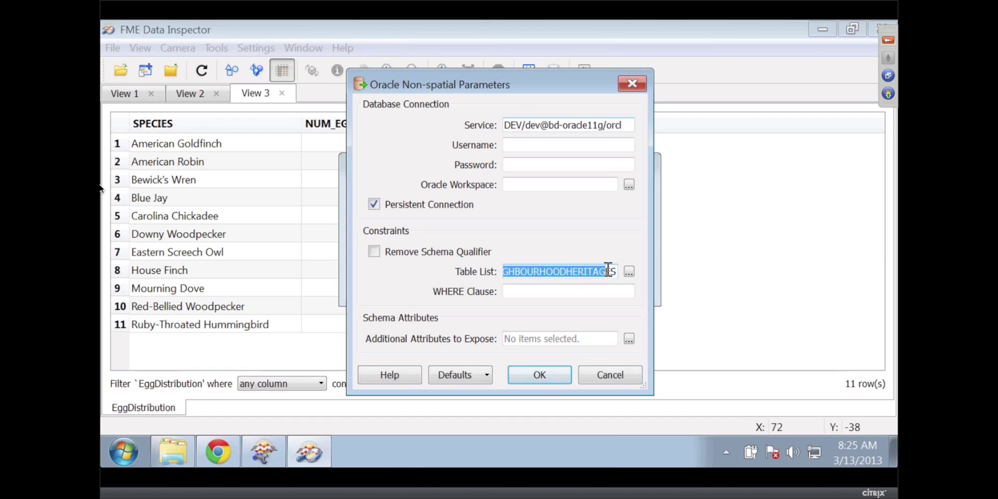
left_click(550, 379)
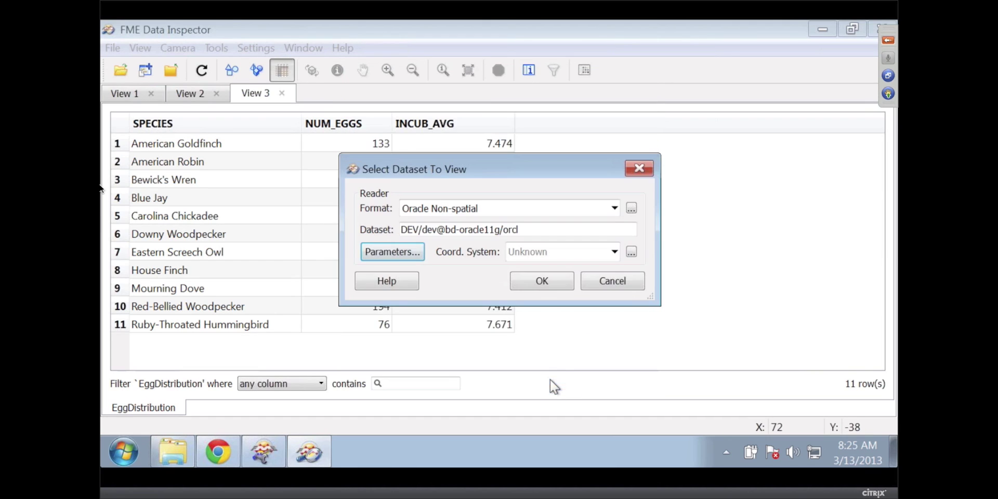
- Load NEIGHBOURHOODHERITAGES, widen its columns, sort by NUM_PROPERTIES, then return to FME Workbench
left_click(544, 282)
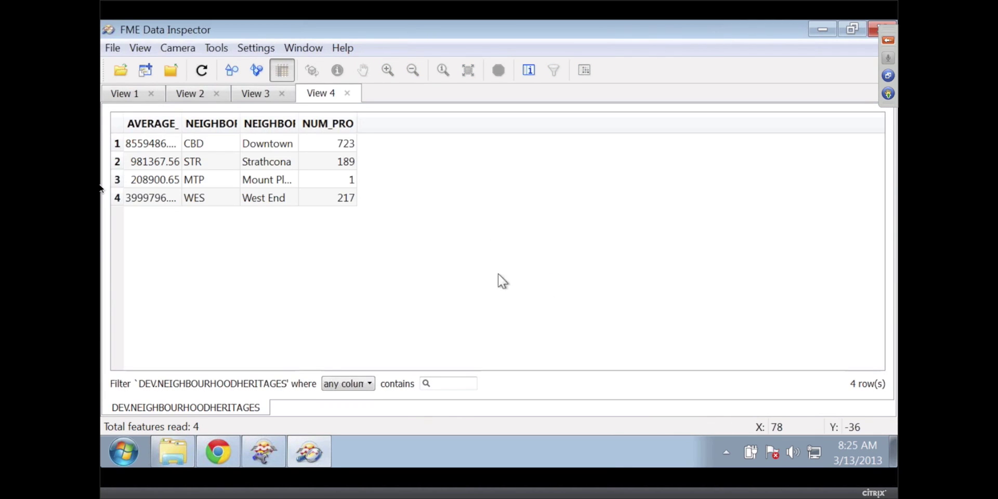
double_click(182, 125)
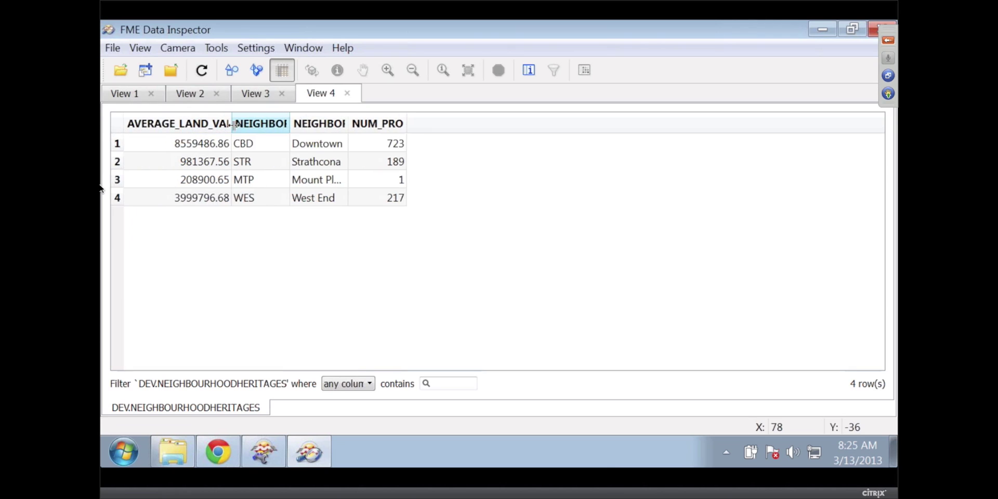
left_click_drag(301, 122, 525, 115)
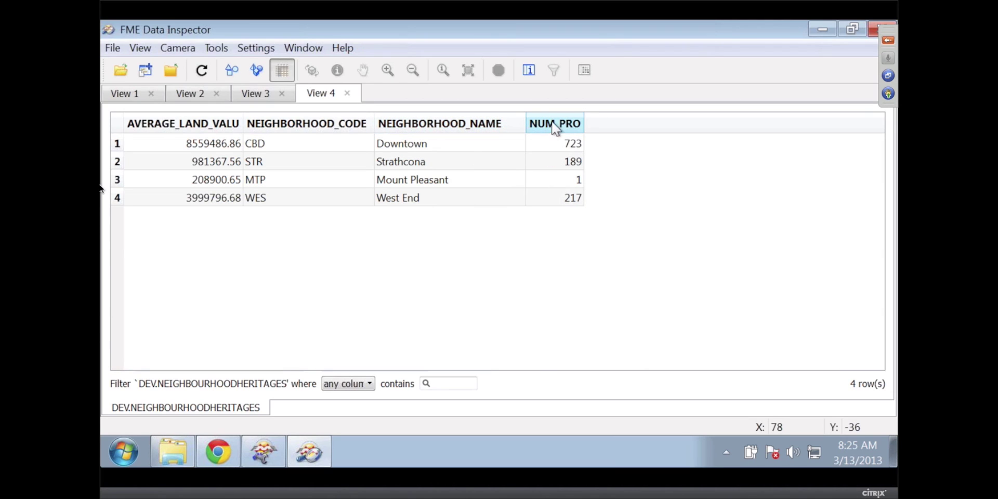
left_click_drag(591, 114, 632, 114)
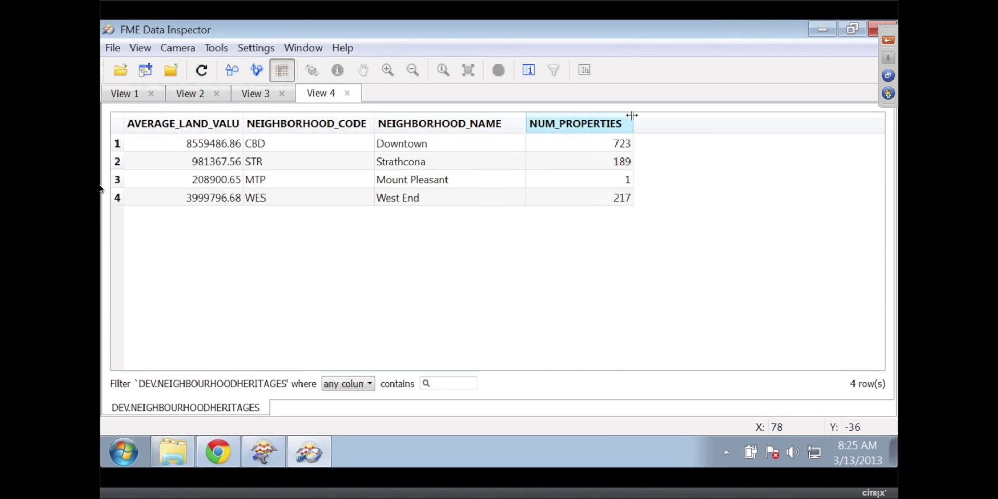
left_click(584, 124)
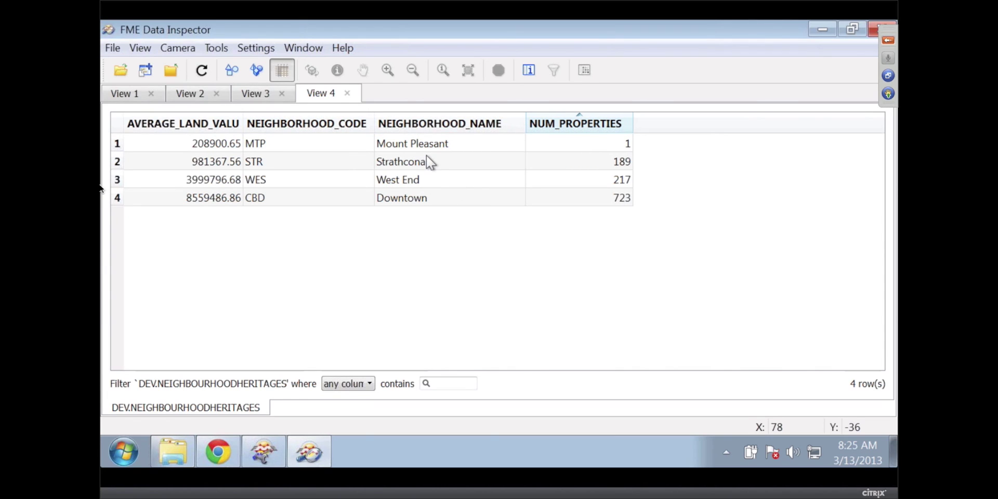
left_click(265, 459)
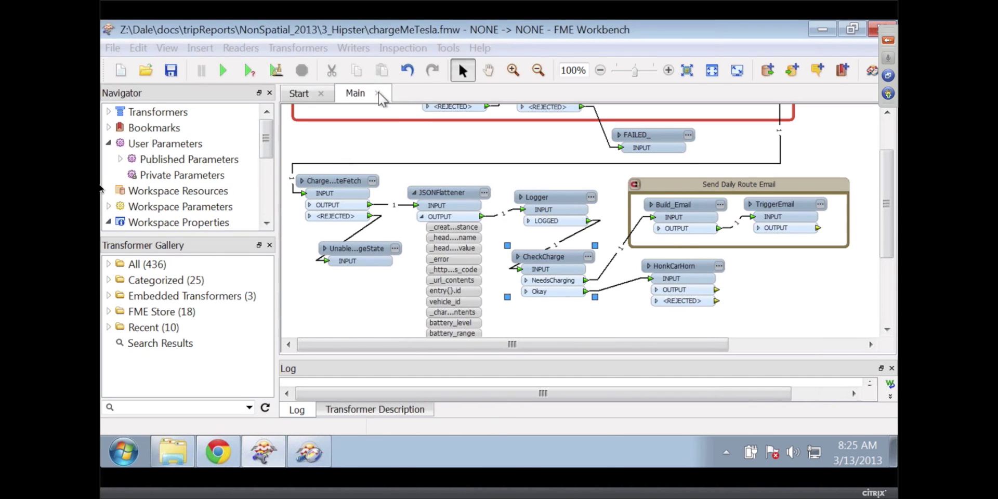
- Close chargeMeTesla.fmw without saving and open UpdateOracleNeighbourhoods.fmw from Recent Files
left_click(378, 94)
left_click(560, 270)
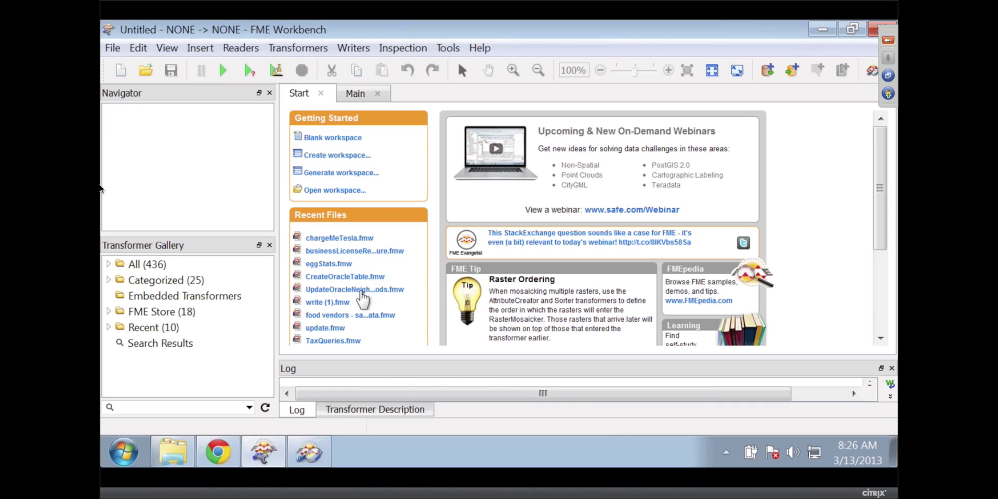
left_click(364, 290)
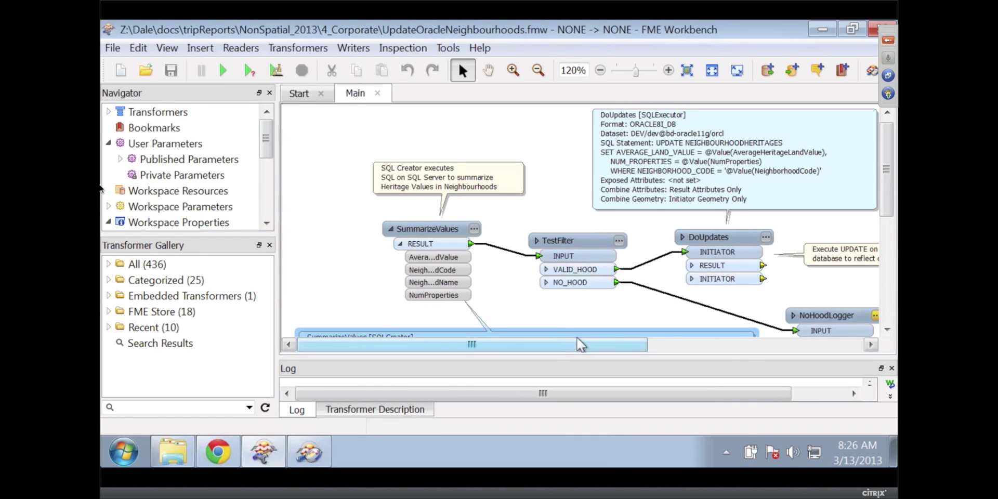
scroll(572, 340, "right", 1)
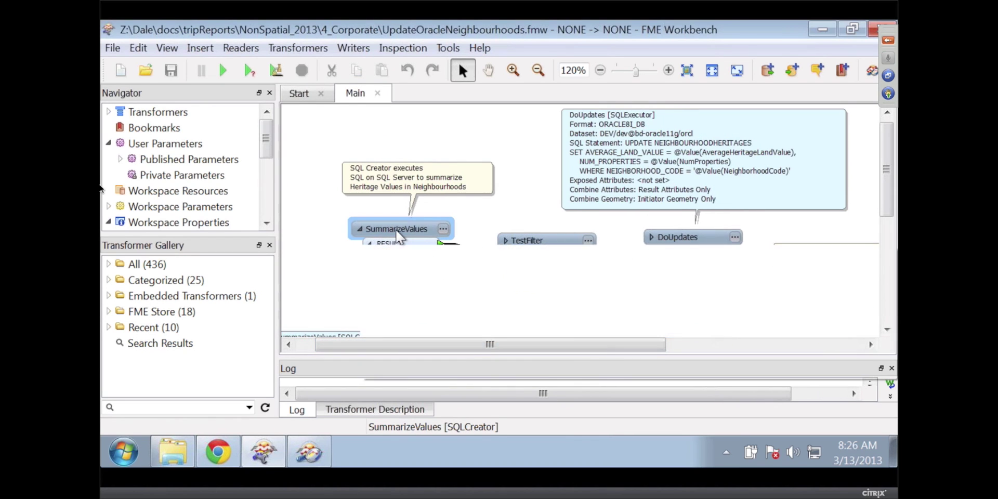
- Inspect the SummarizeValues SQLCreator's SQL Server summary query in the SQL editor, then close the editor
mouse_move(397, 230)
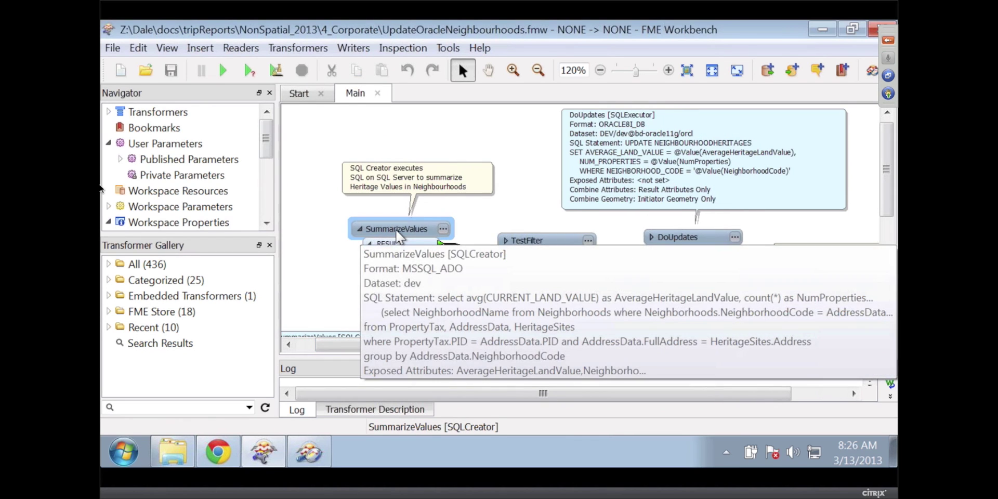
left_click(443, 230)
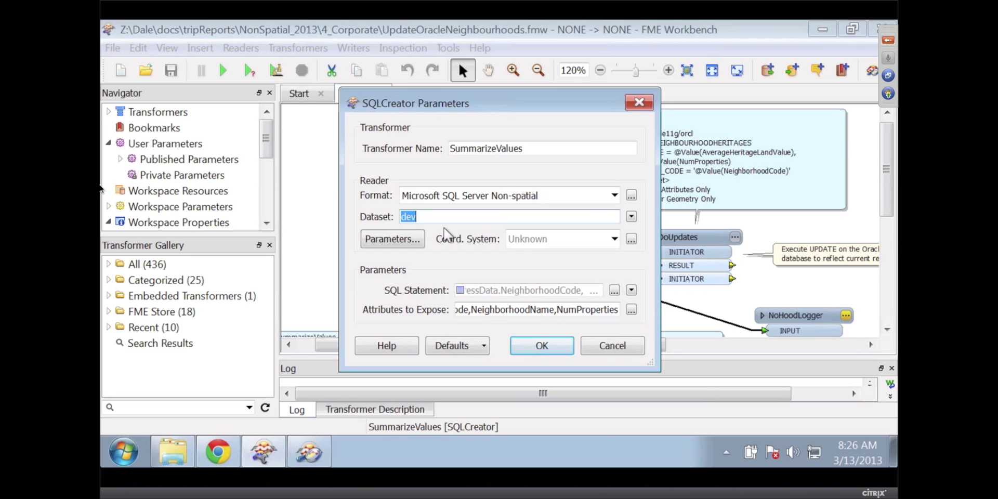
left_click(615, 290)
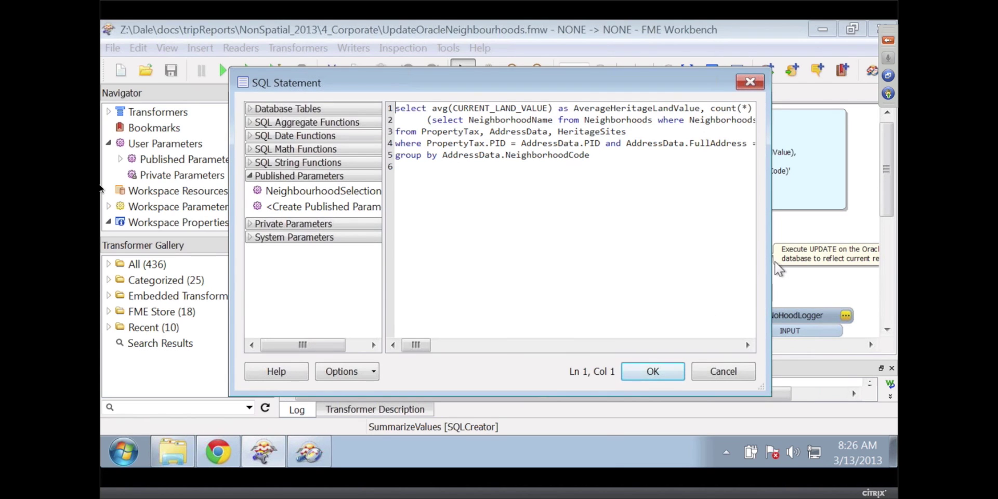
left_click_drag(771, 259, 880, 259)
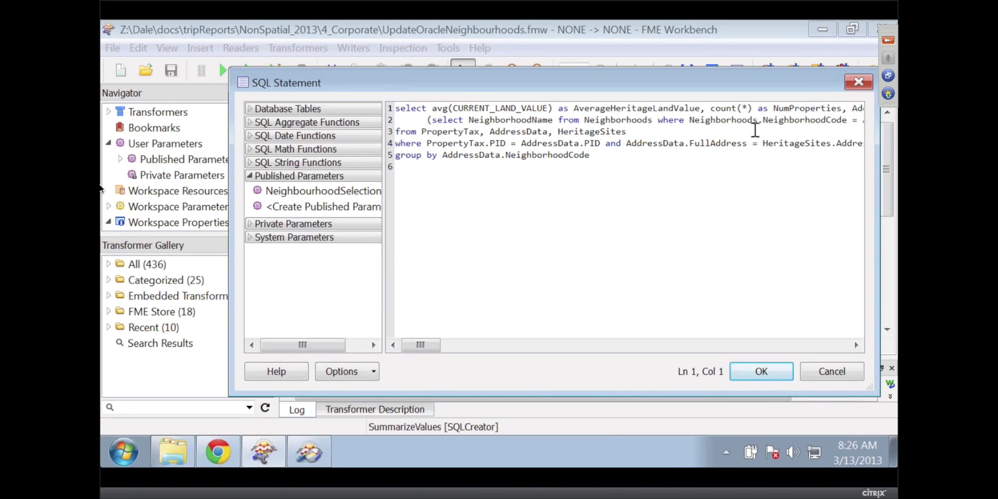
left_click(250, 122)
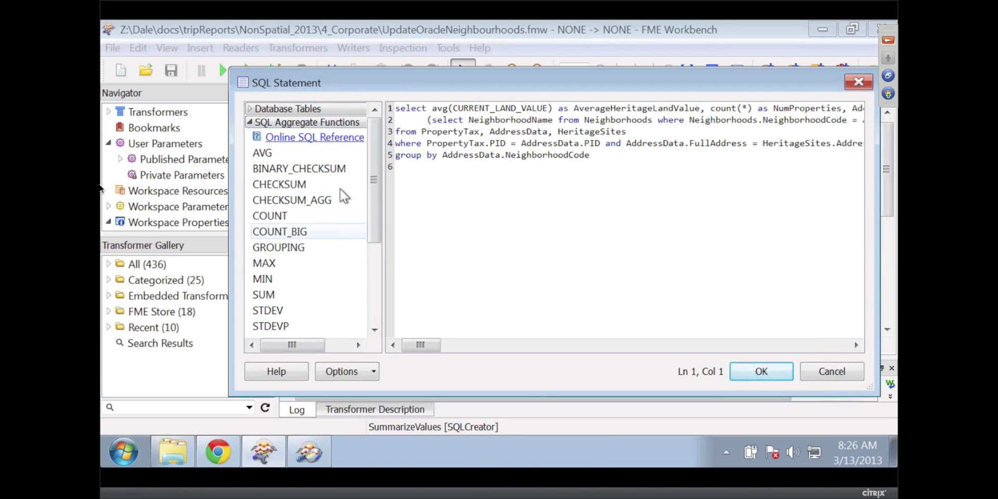
left_click(316, 139)
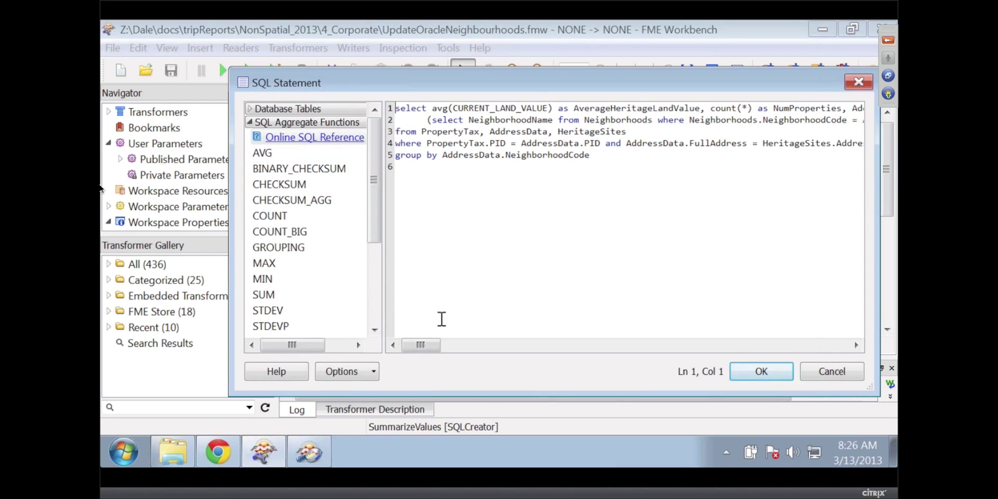
left_click(449, 297)
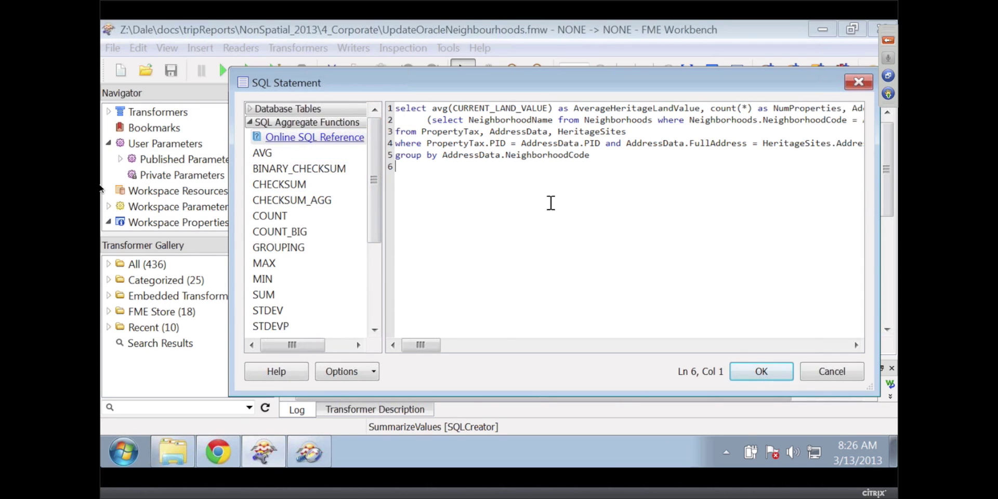
left_click(859, 82)
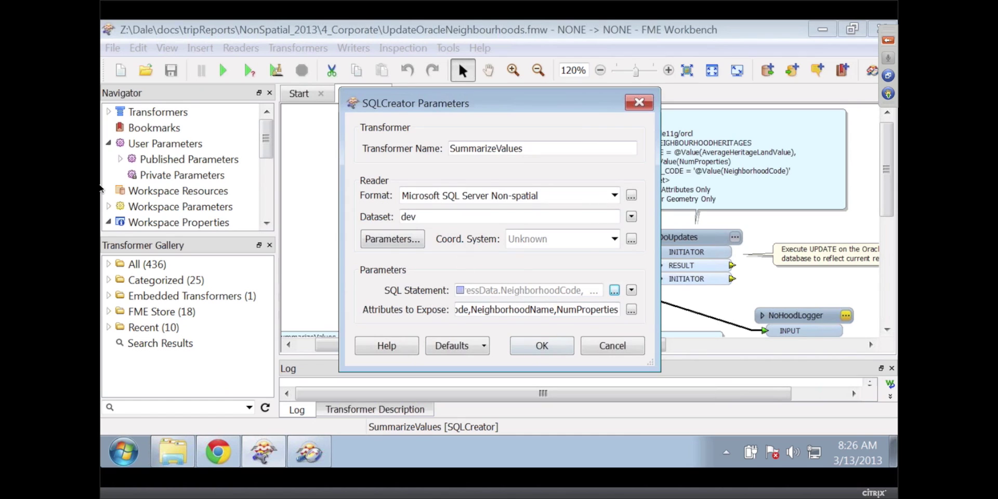
- Cancel the SummarizeValues settings and review the TestFilter condition without changes
left_click(613, 347)
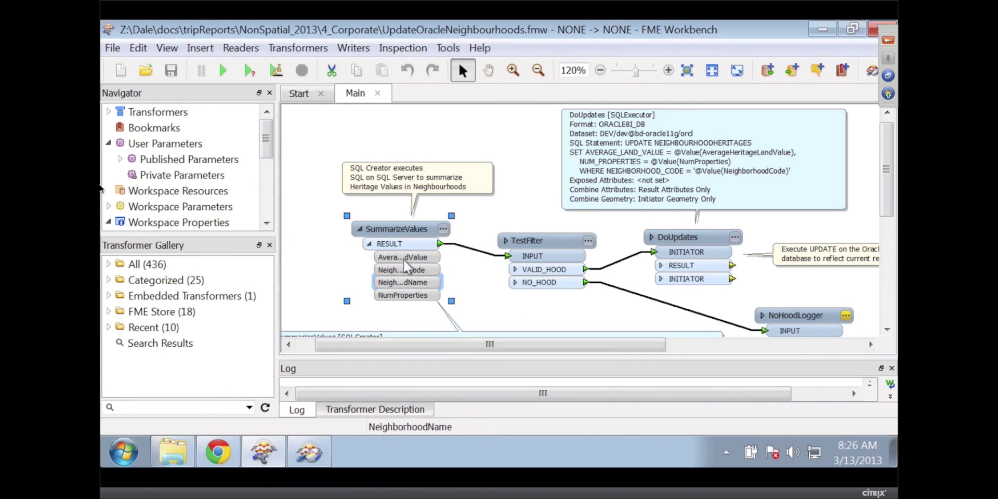
left_click(588, 241)
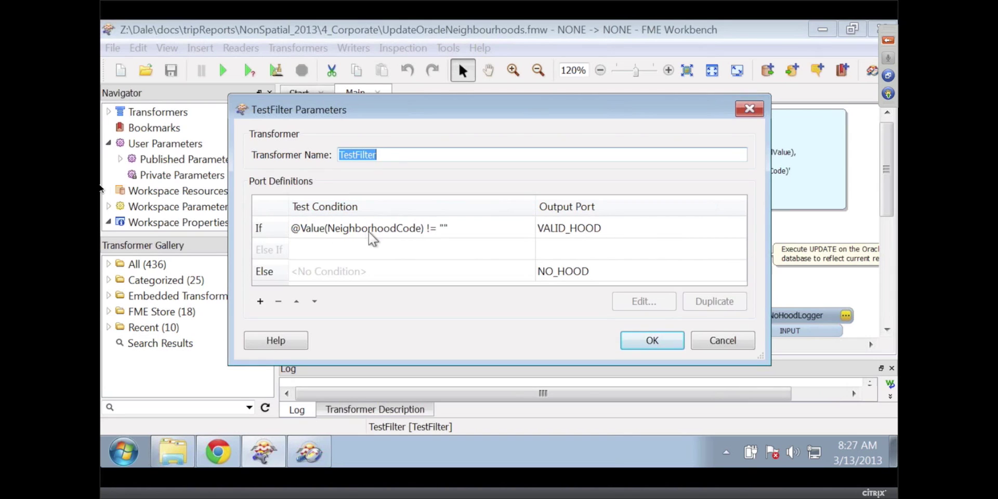
left_click(737, 346)
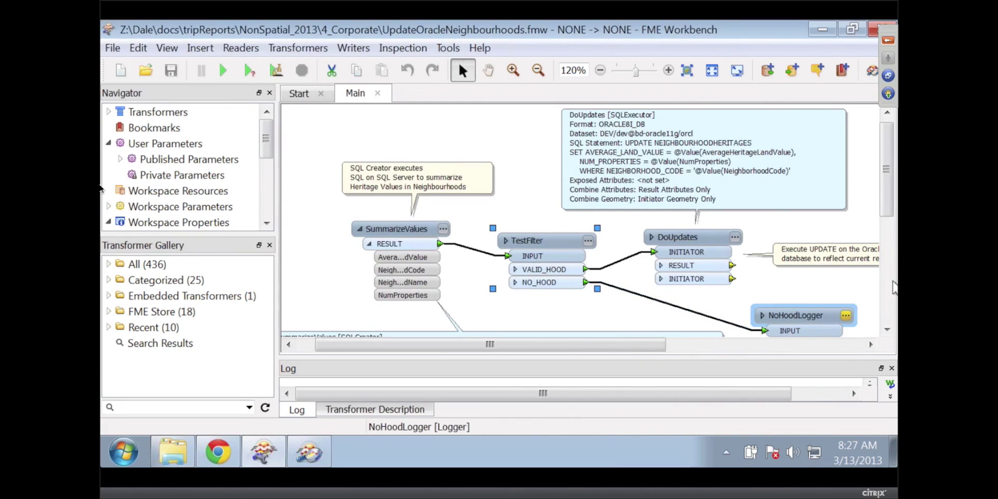
scroll(878, 216, "down", 3)
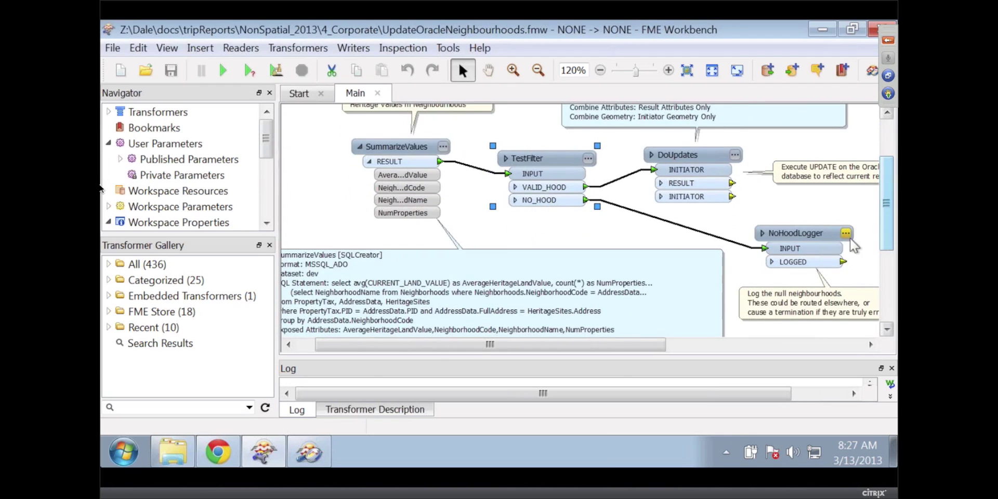
- Review DoUpdates' UPDATE of NEIGHBOURHOODHERITAGES AVERAGE_LAND_VALUE and NUM_PROPERTIES, then cancel
left_click(735, 156)
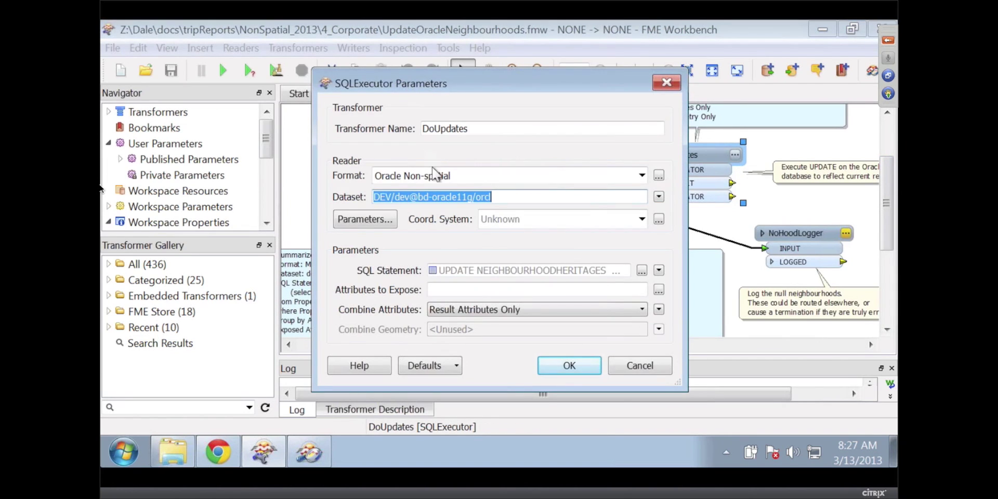
left_click(642, 270)
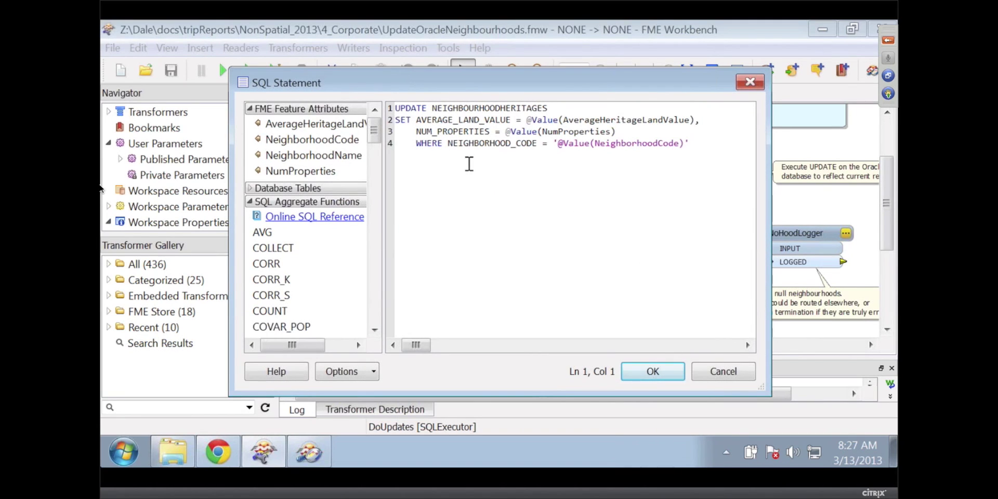
left_click(724, 370)
left_click(662, 368)
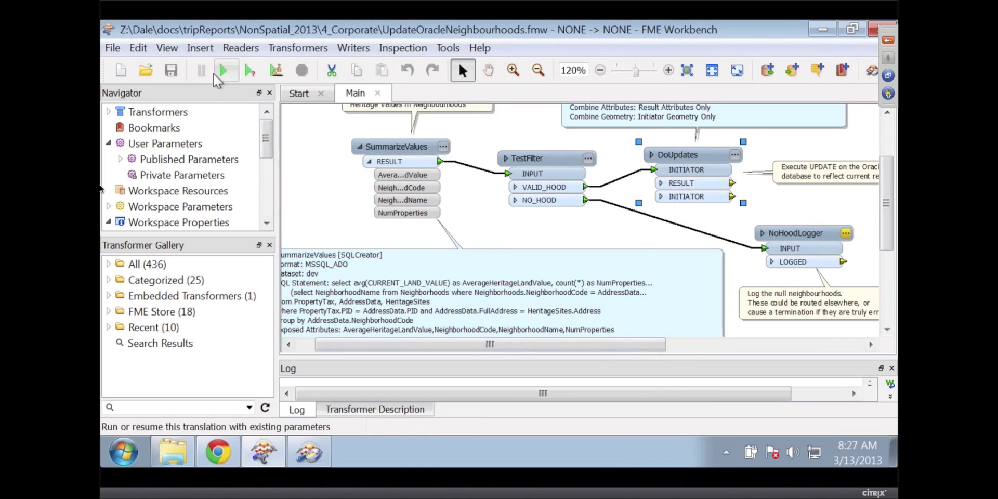
- Run the workspace, confirm 'Translation was SUCCESSFUL' in the log, then shrink the log pane
left_click(223, 69)
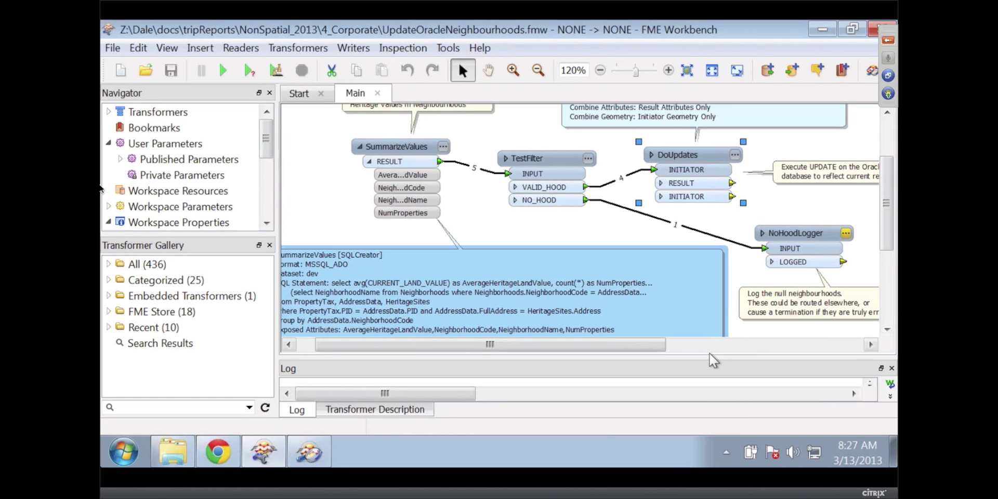
key("F5")
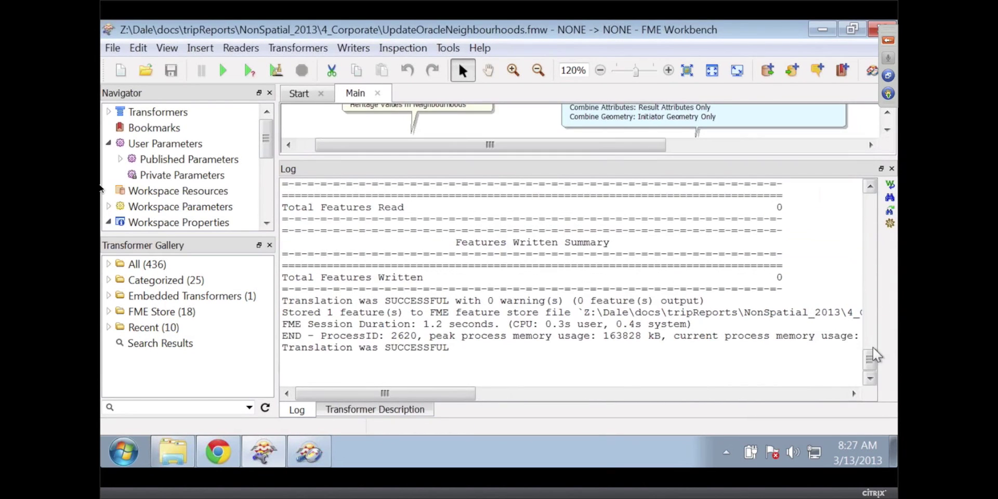
left_click_drag(872, 358, 871, 311)
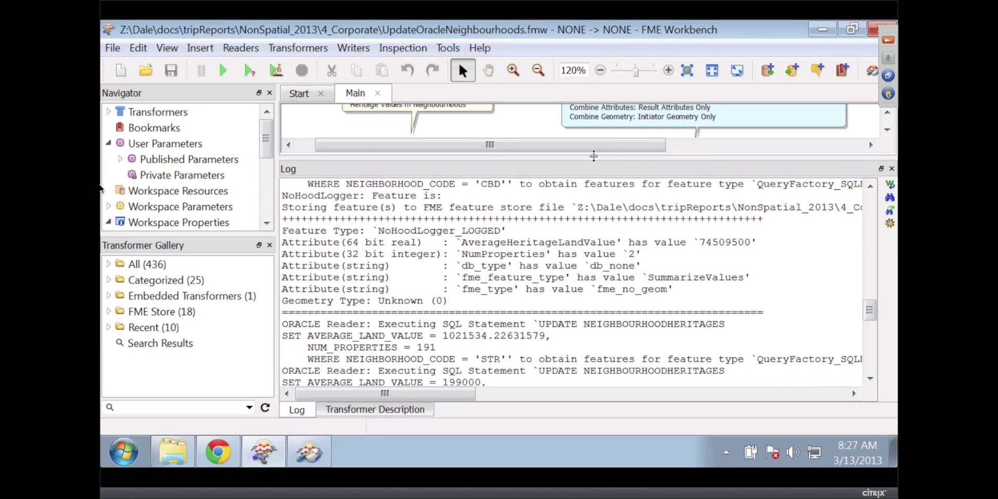
left_click_drag(595, 158, 595, 359)
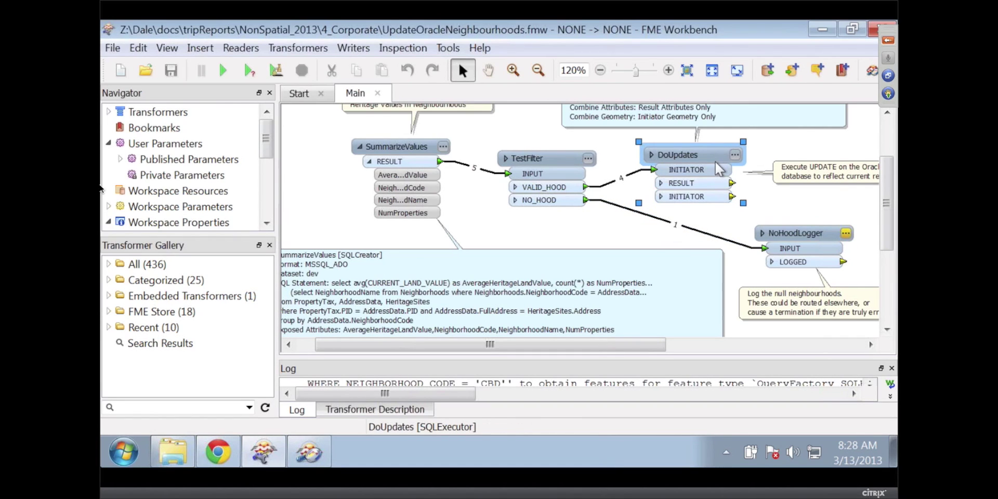
- Load the updated NEIGHBOURHOODHERITAGES table into a new view, sorted by NUM_PROPERTIES with widened columns
left_click(317, 461)
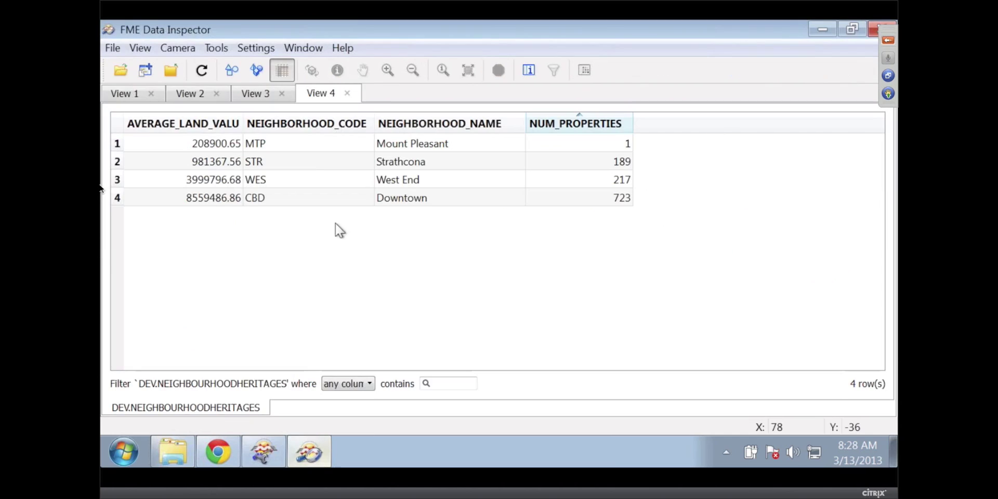
left_click(124, 75)
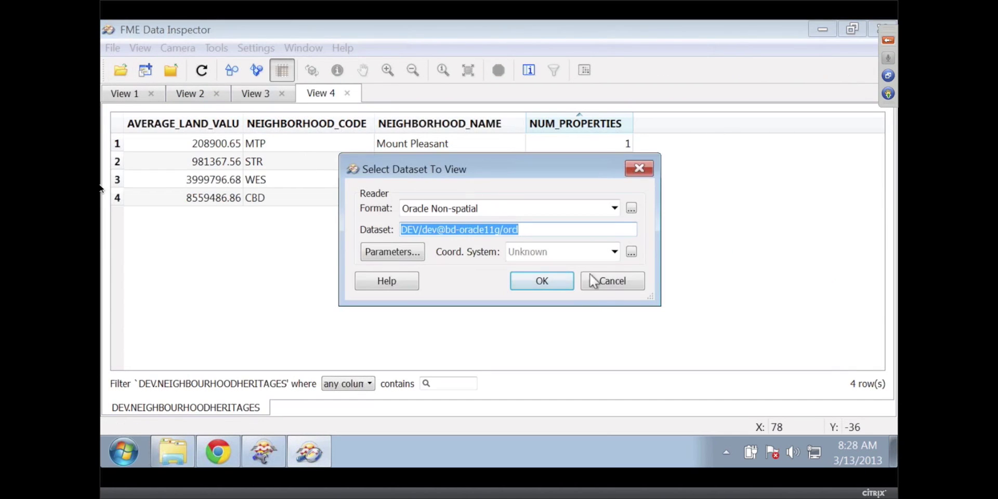
left_click(539, 286)
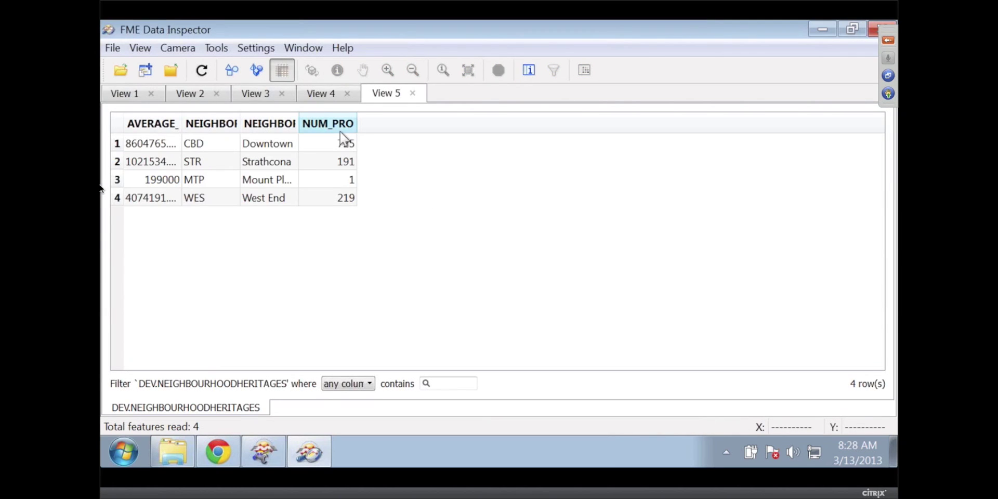
left_click(337, 127)
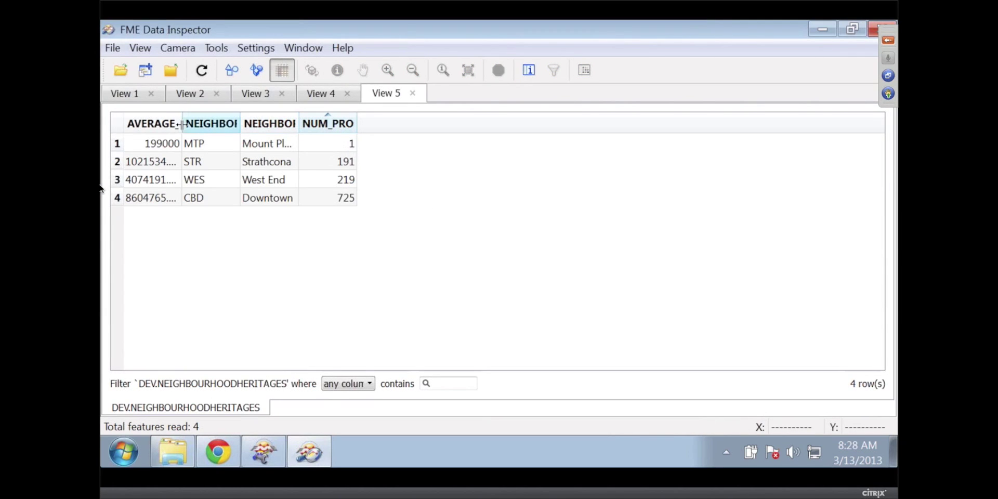
left_click_drag(182, 124, 285, 123)
left_click_drag(346, 127, 398, 125)
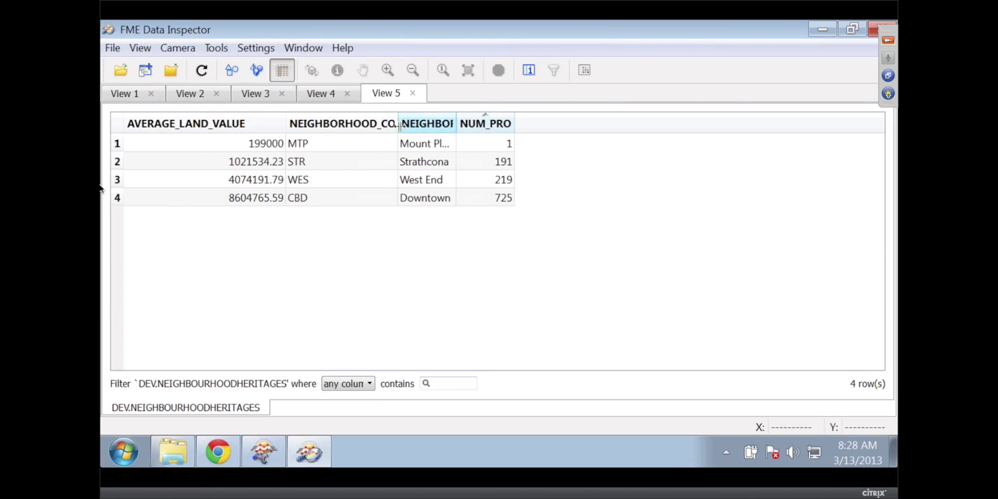
left_click_drag(498, 120, 505, 120)
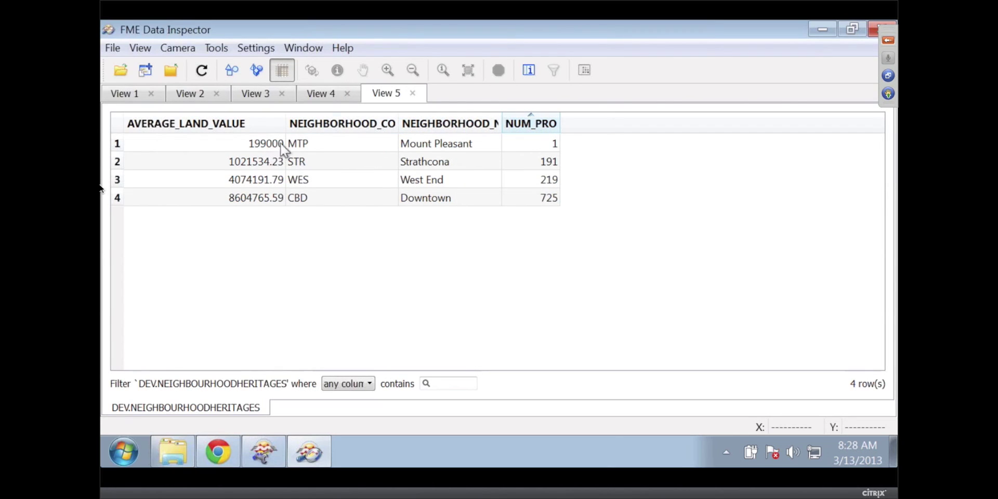
- Compare View 4's old values with View 5's, e.g. Downtown 723 versus 725 properties
left_click(325, 93)
key("ctrl+f")
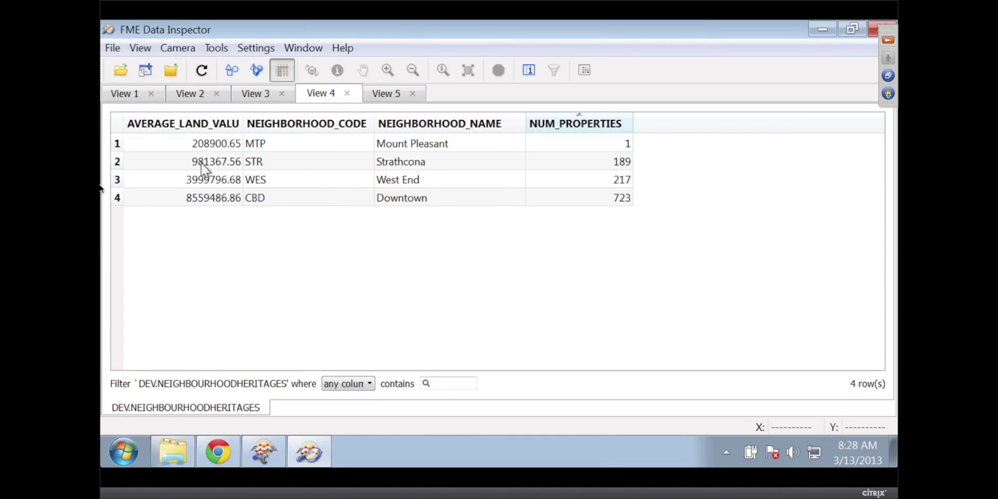
left_click(387, 96)
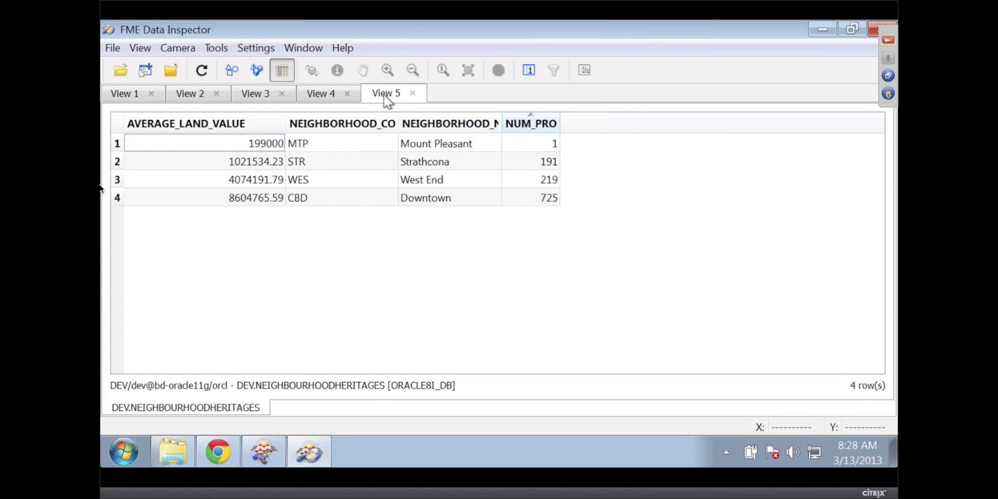